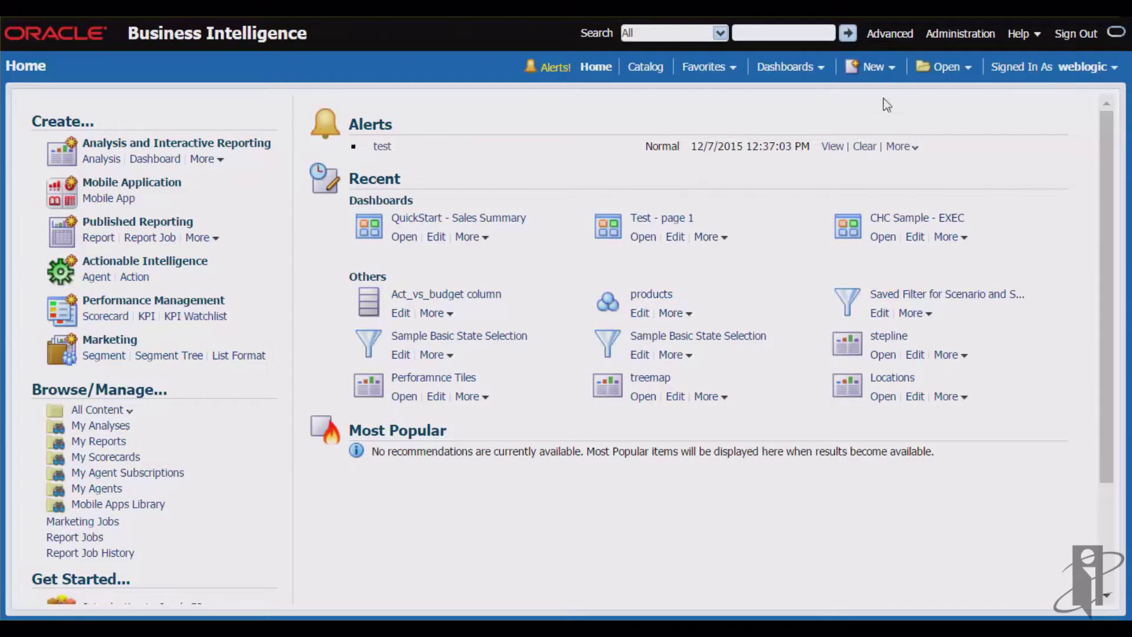
Create a new analysis on the Basic subject area containing the Basic - measure column from Basic#1
left_click(887, 66)
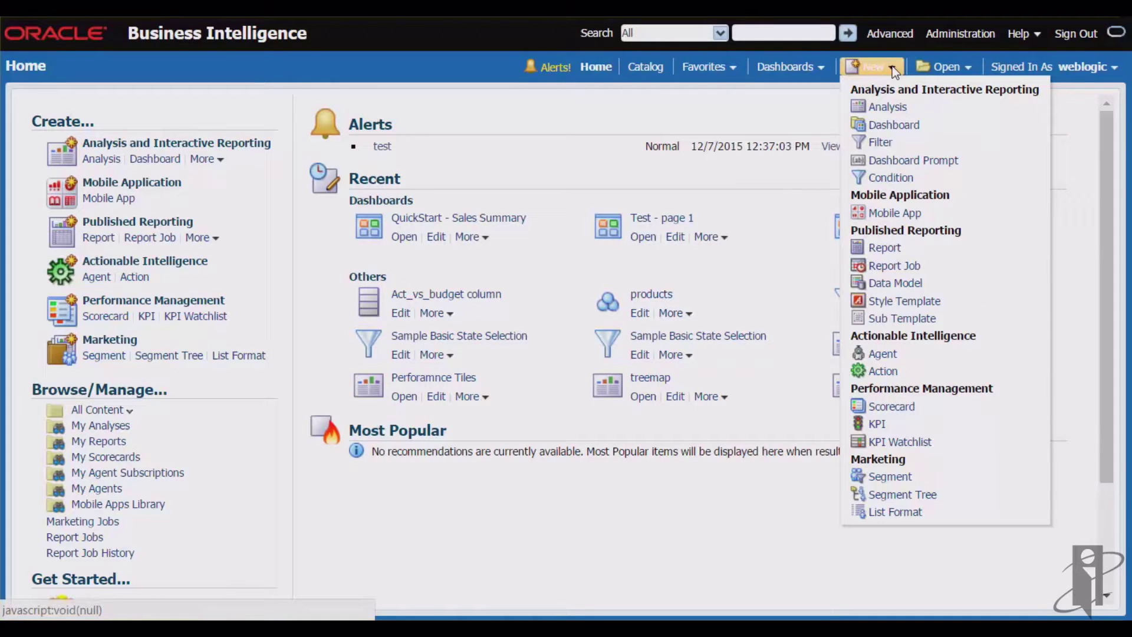
left_click(887, 107)
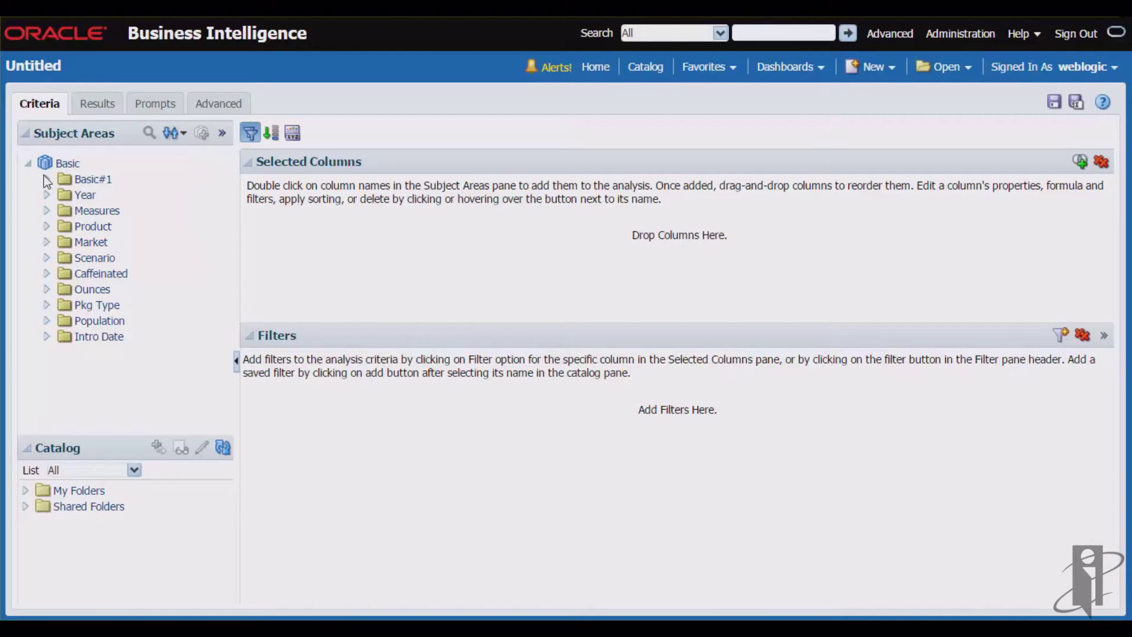
left_click(47, 180)
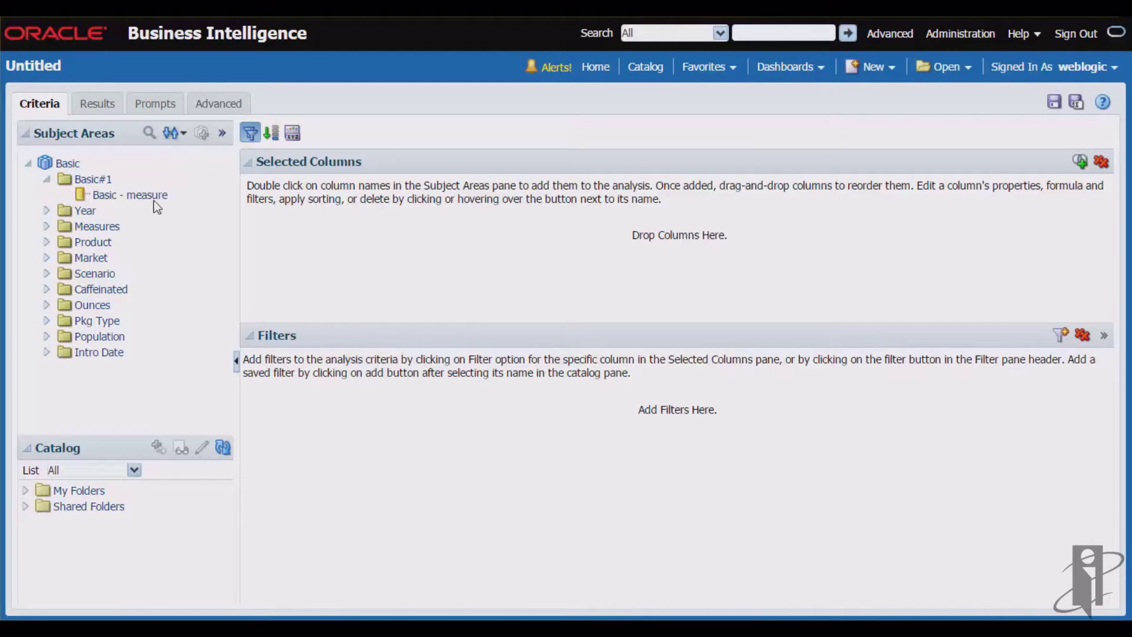
double_click(112, 196)
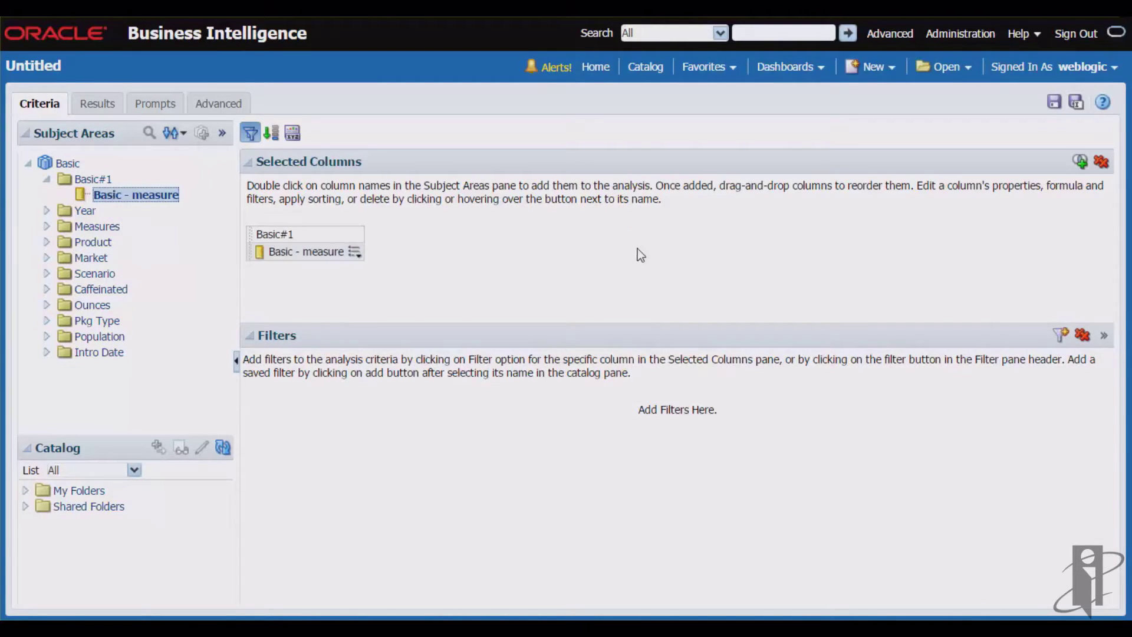
left_click(355, 252)
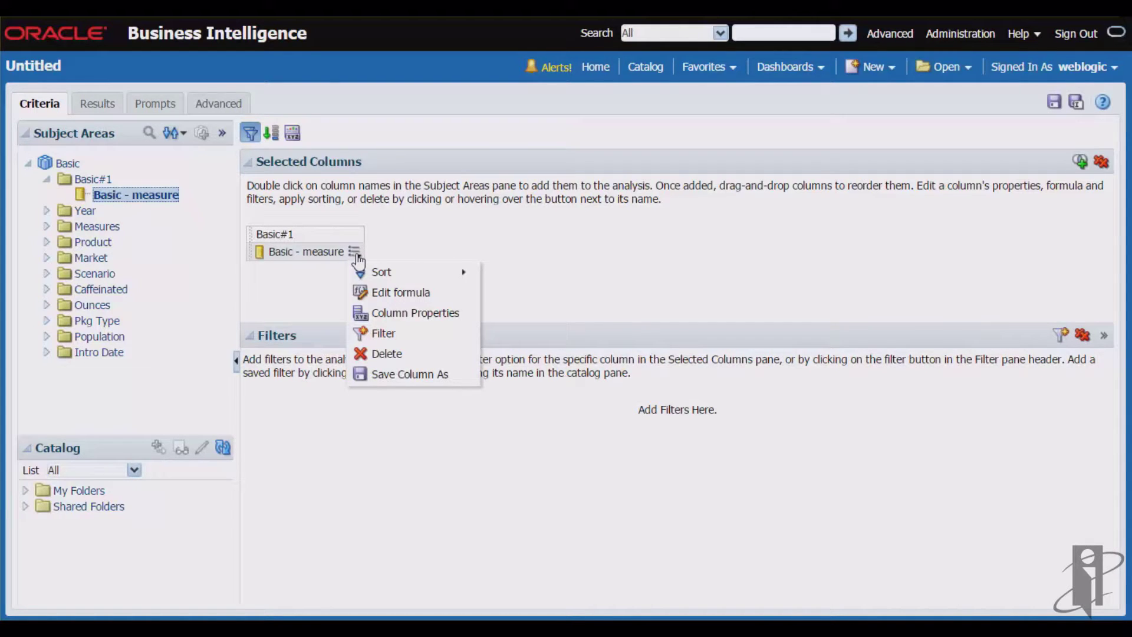
Replace the column formula with FILTER Actual minus FILTER Budget and give it the custom heading 'Act vs Budget'
left_click(388, 292)
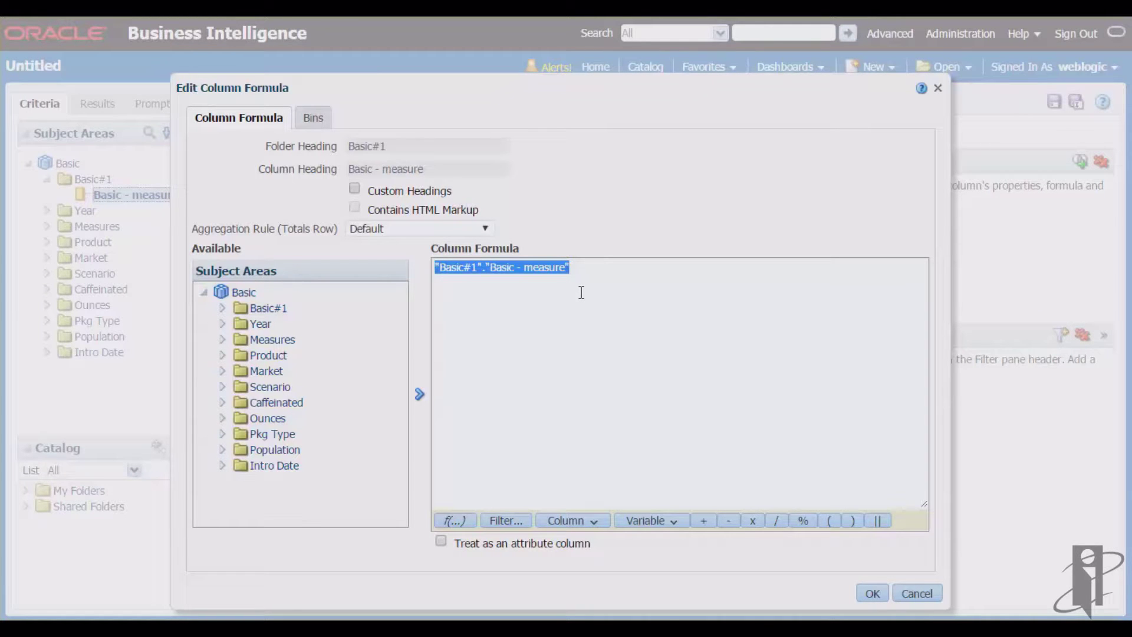
type("FILTER(\"Basic#1\".\"Basic - measure\" using \"Scenario\".\"Gen2,Scenario\" = 'Actual') - FILTER(\"Basic#1\".\"Basic - measure\" using \"Scenario\".\"Gen2,Scenario\" = 'Budget')")
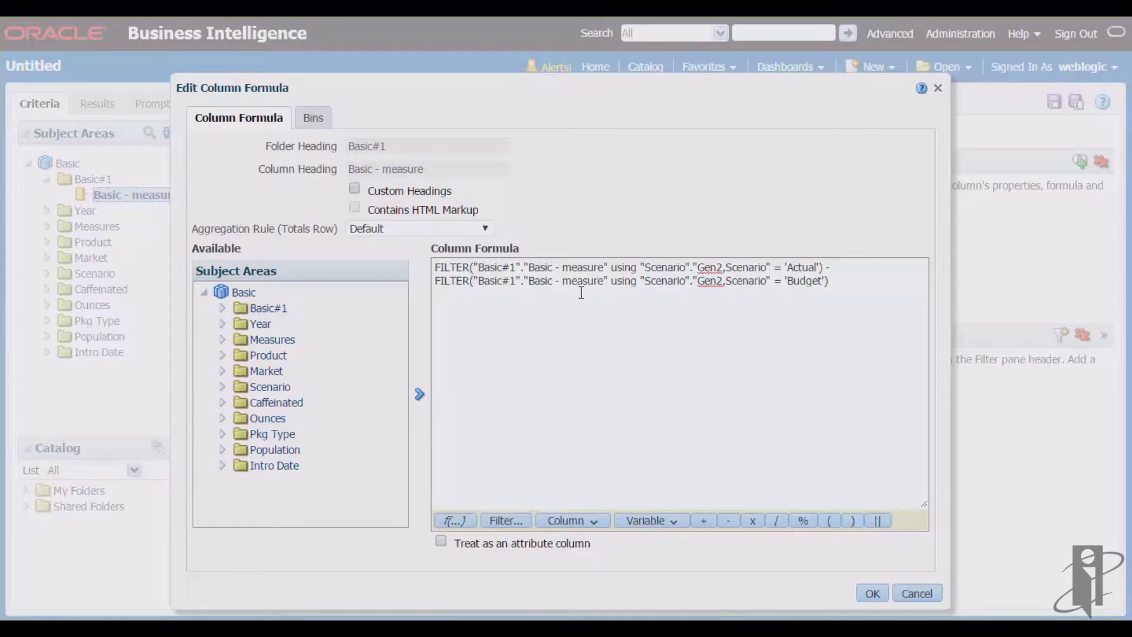
left_click(355, 188)
left_click_drag(448, 169, 340, 165)
type("Ac")
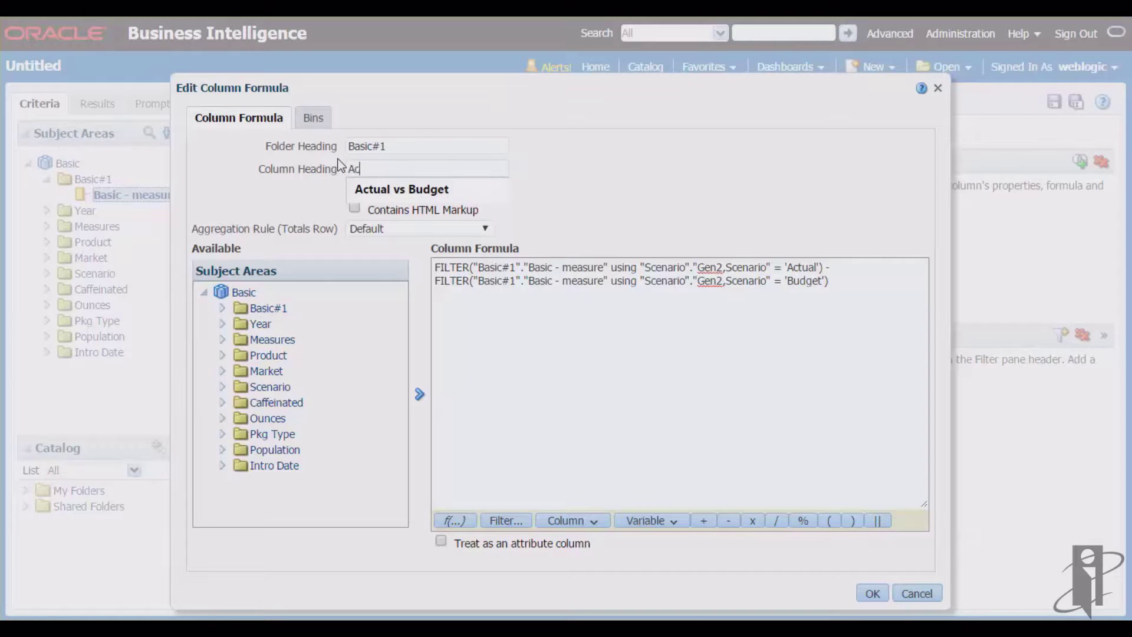
type("t vs Budget")
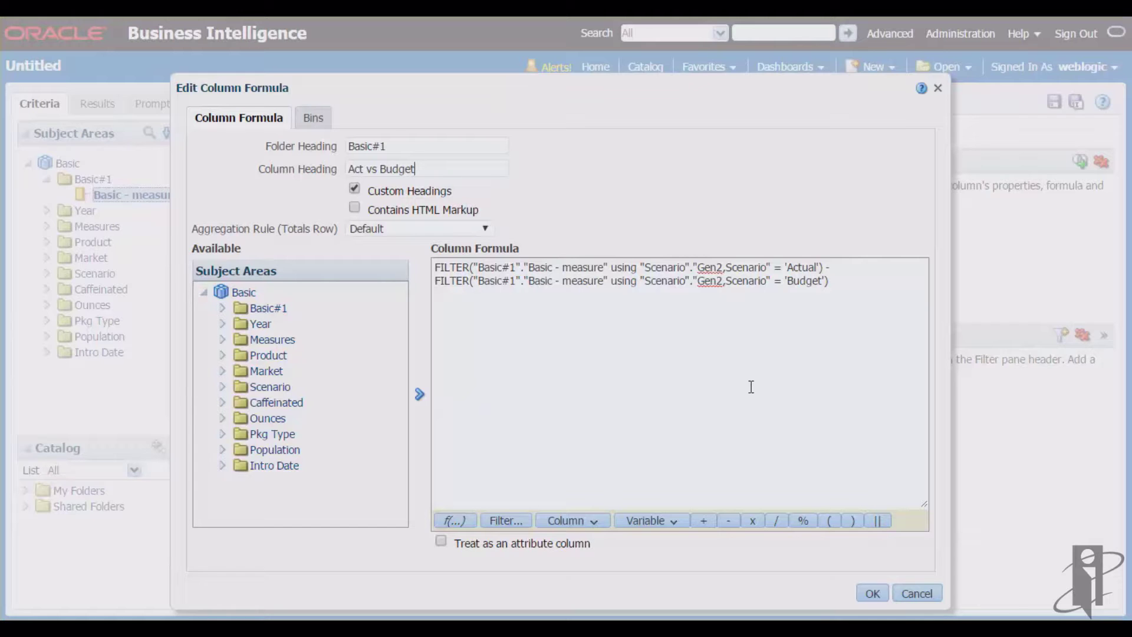
left_click(872, 593)
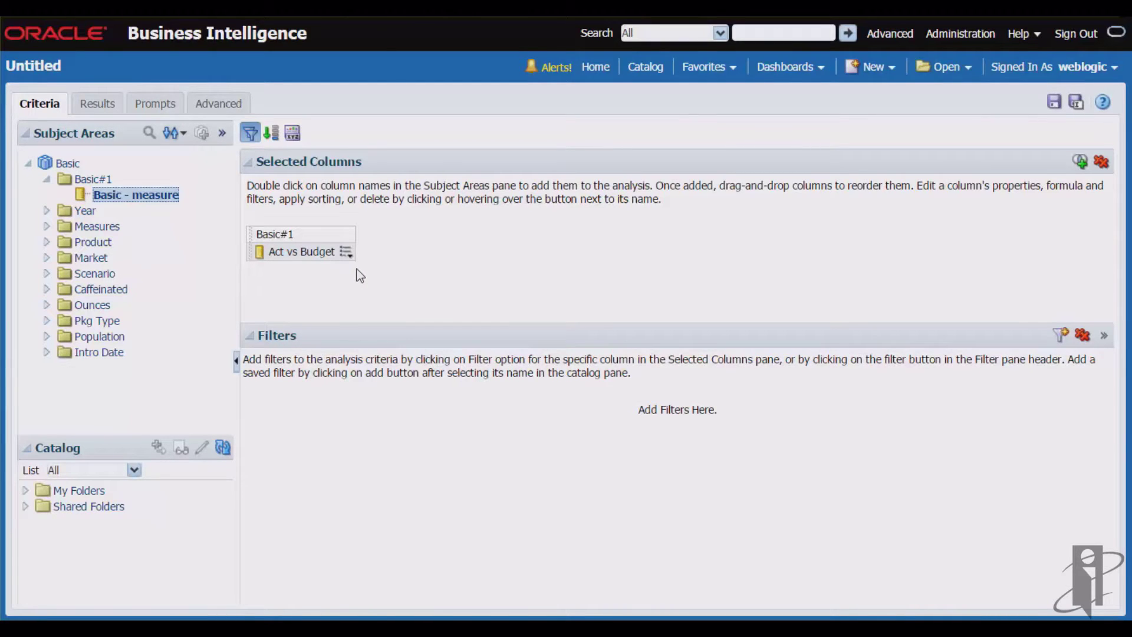
Save the column as 'Act_vs_budget column' in the shared Components folder, replacing the existing copy
left_click(348, 254)
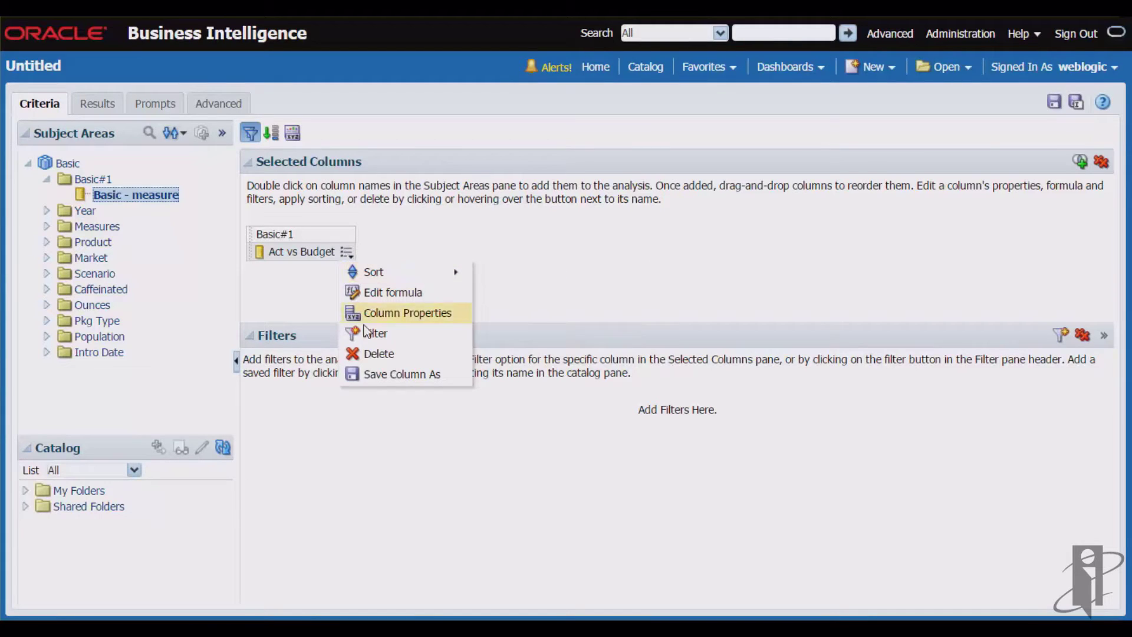
left_click(384, 378)
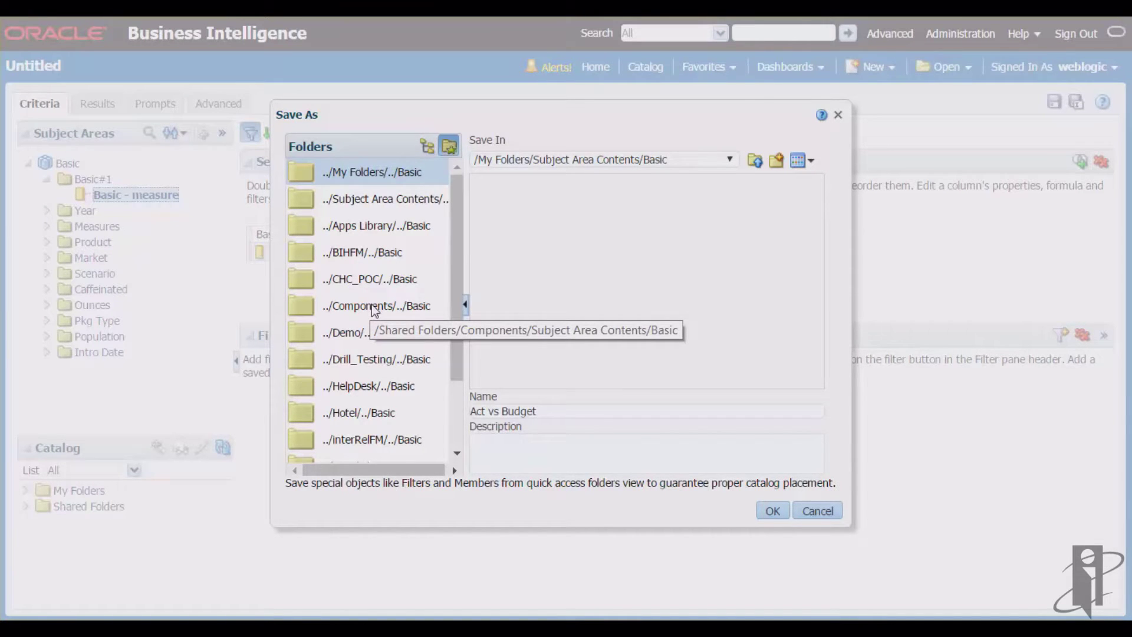
double_click(372, 304)
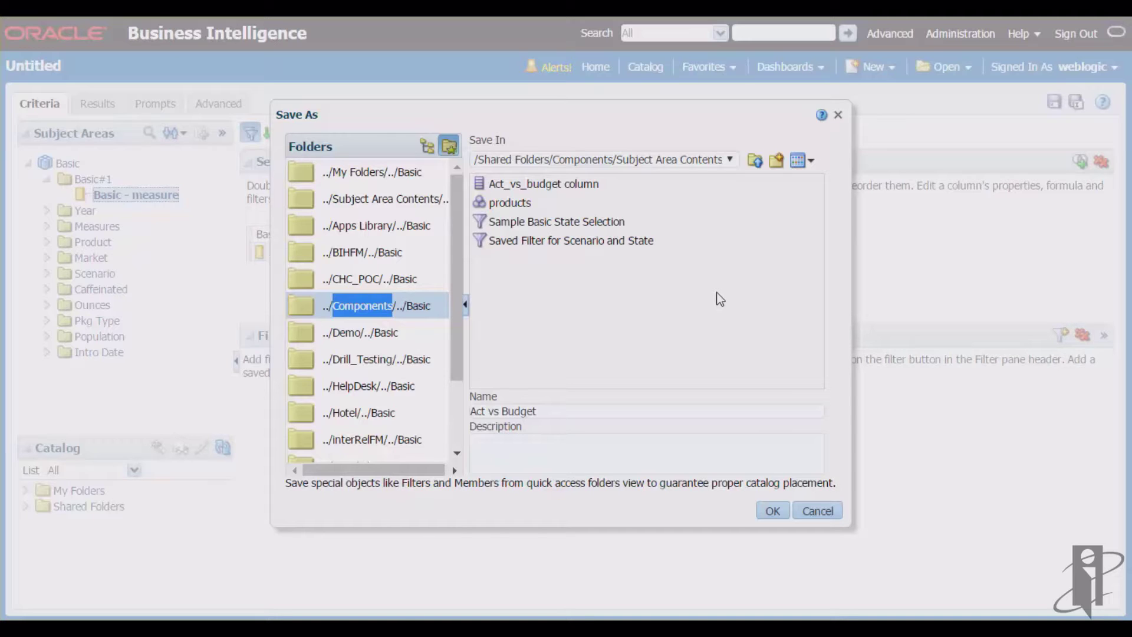
left_click(551, 185)
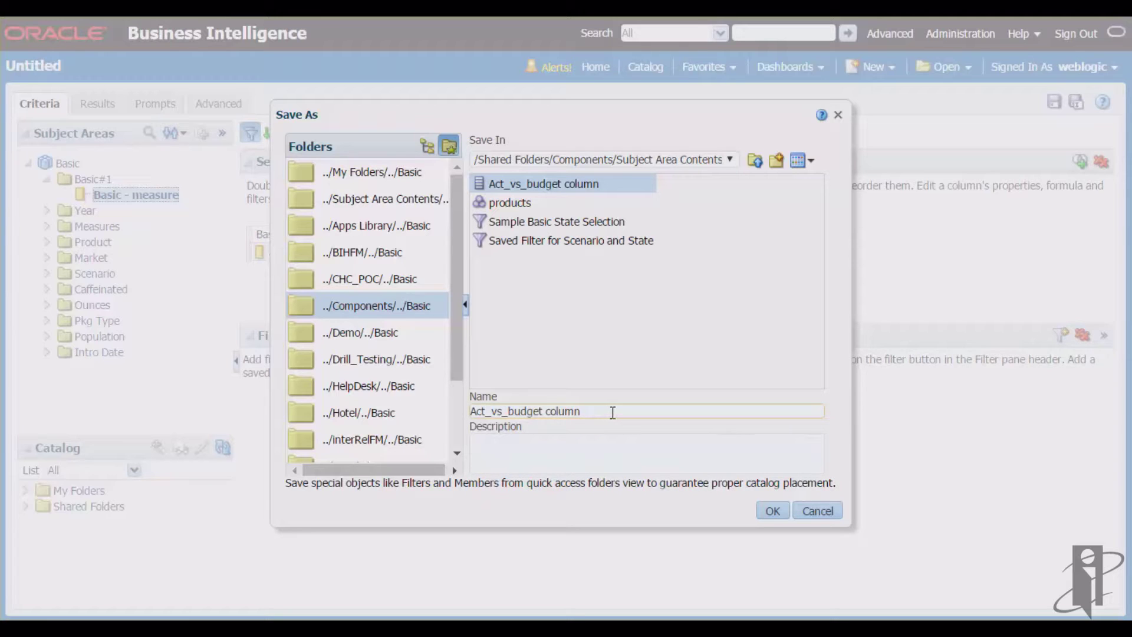
left_click(773, 513)
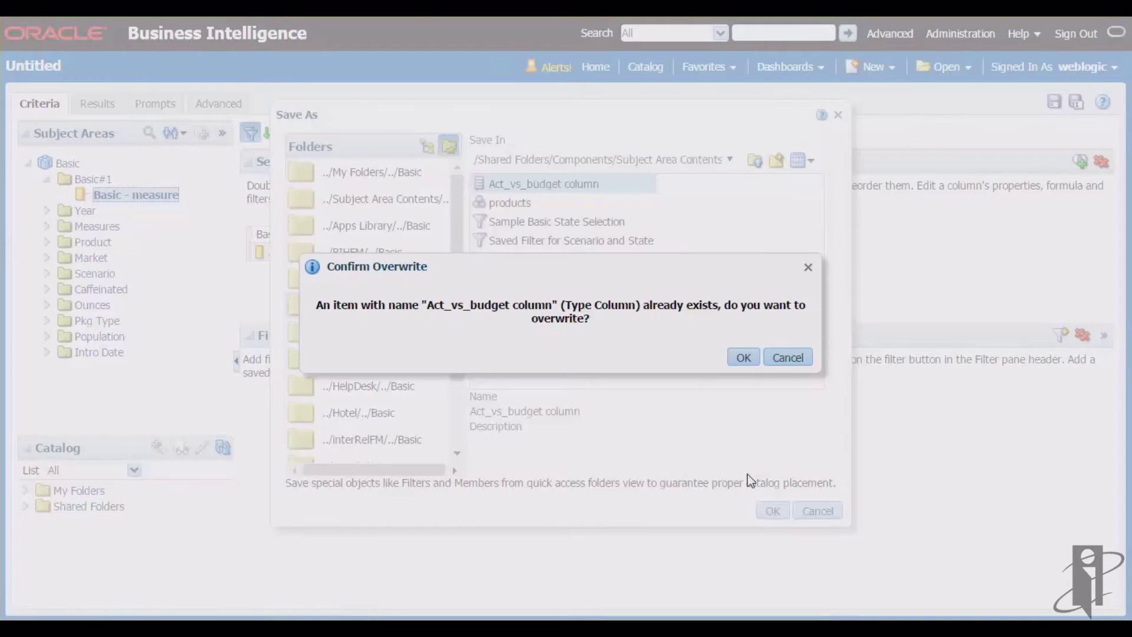
left_click(743, 358)
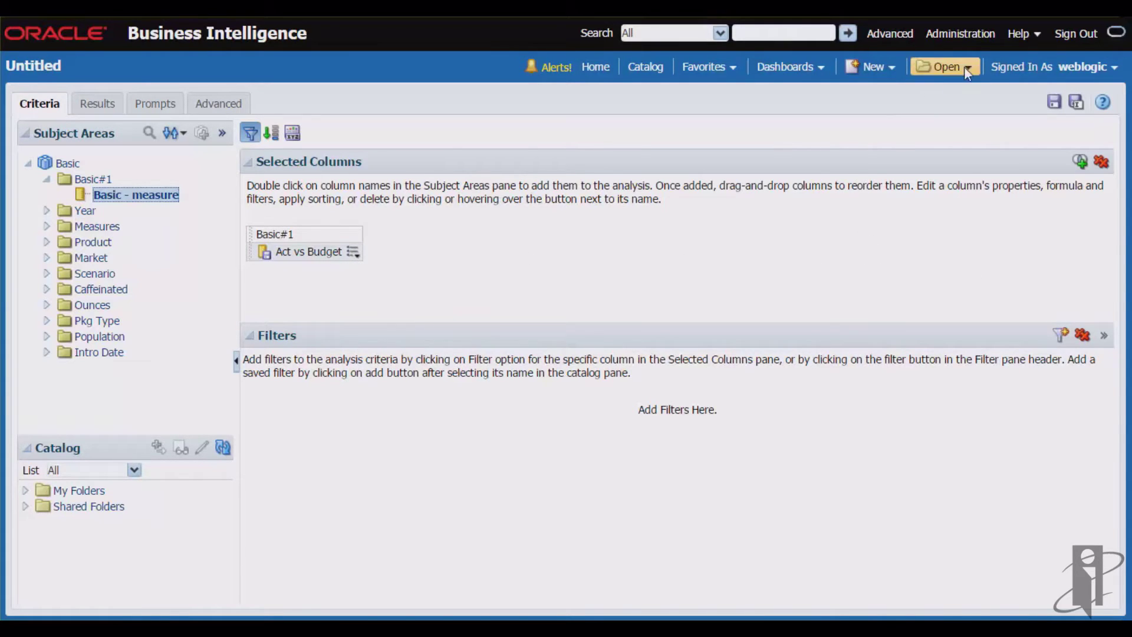
Start another new analysis based on the Basic subject area
left_click(893, 67)
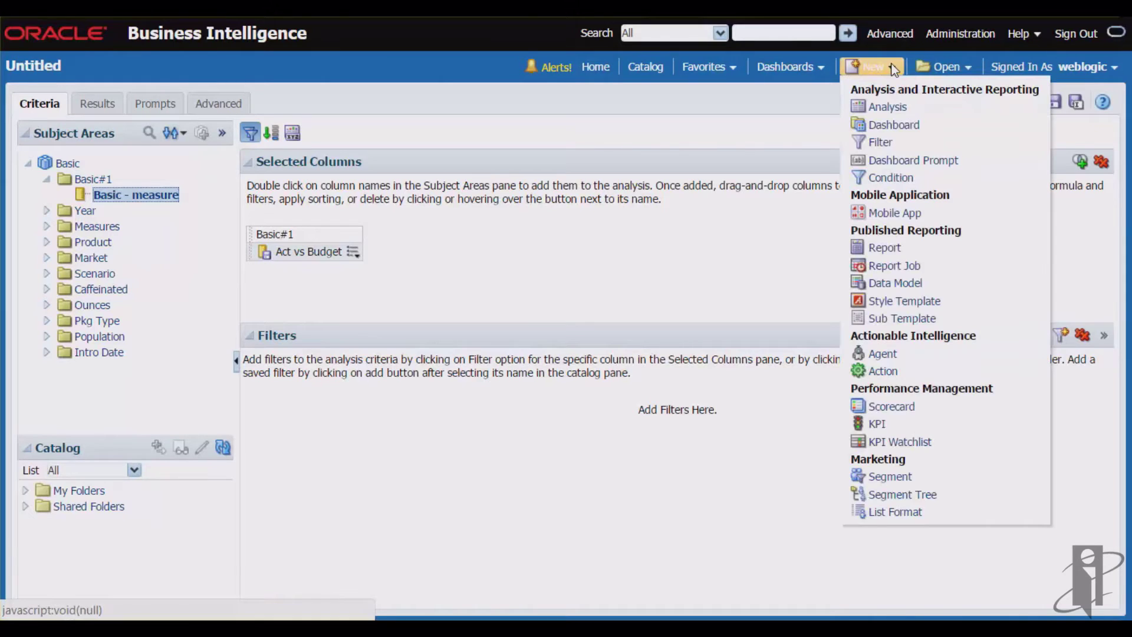
left_click(897, 109)
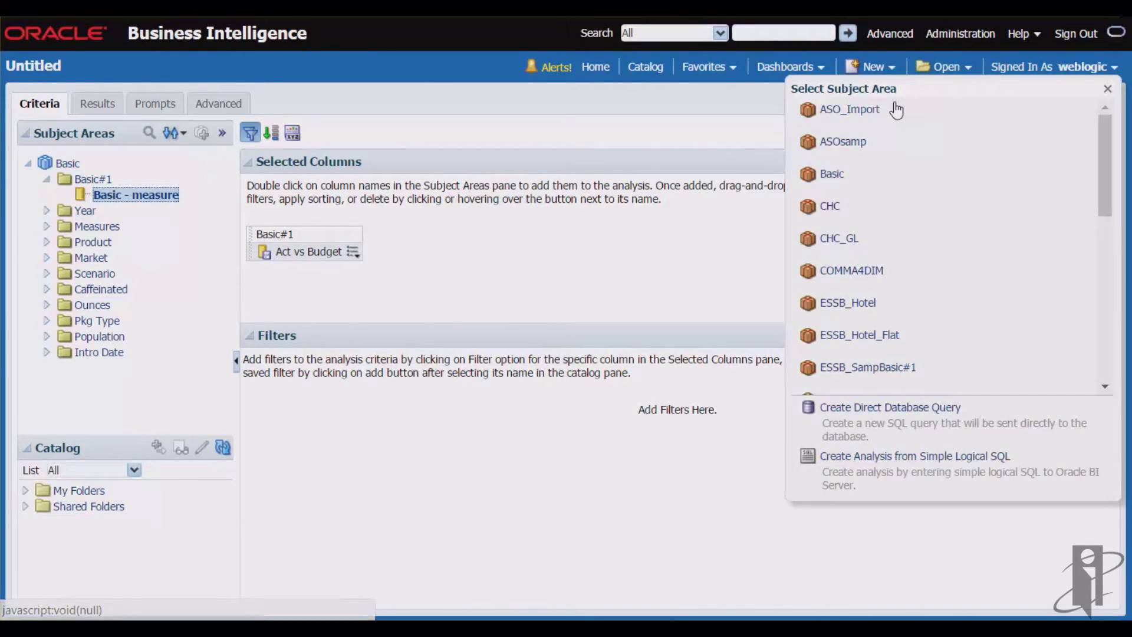
left_click(831, 174)
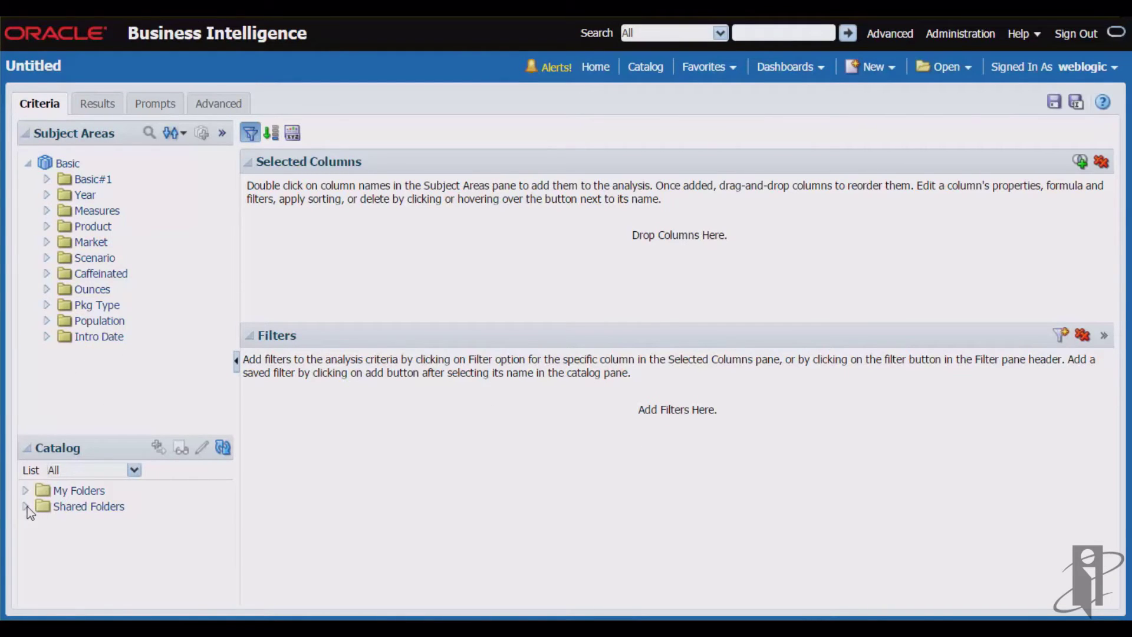
Add the saved Act_vs_budget column from Shared Folders > Components > Subject Area Contents > Basic
left_click_drag(61, 439, 65, 356)
left_click(26, 425)
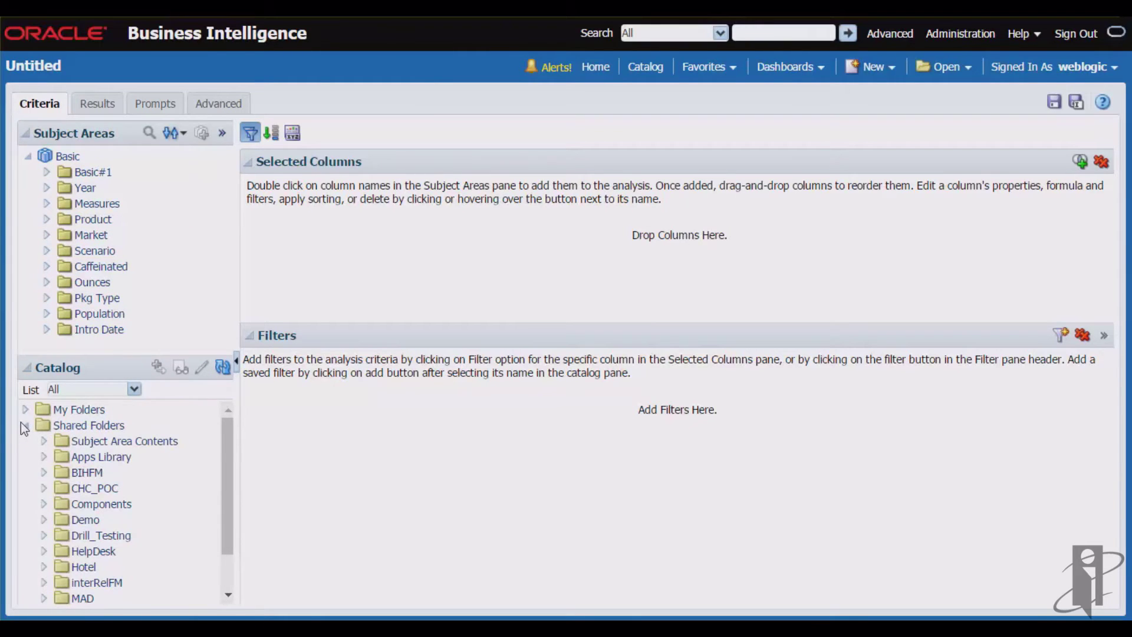
left_click(44, 504)
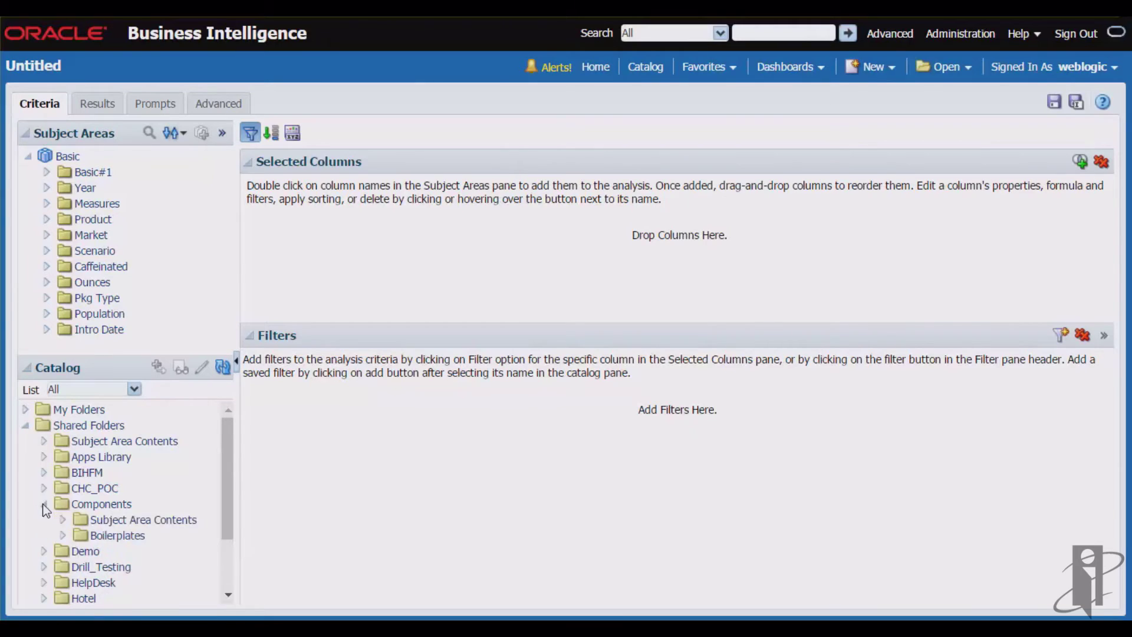
left_click(62, 519)
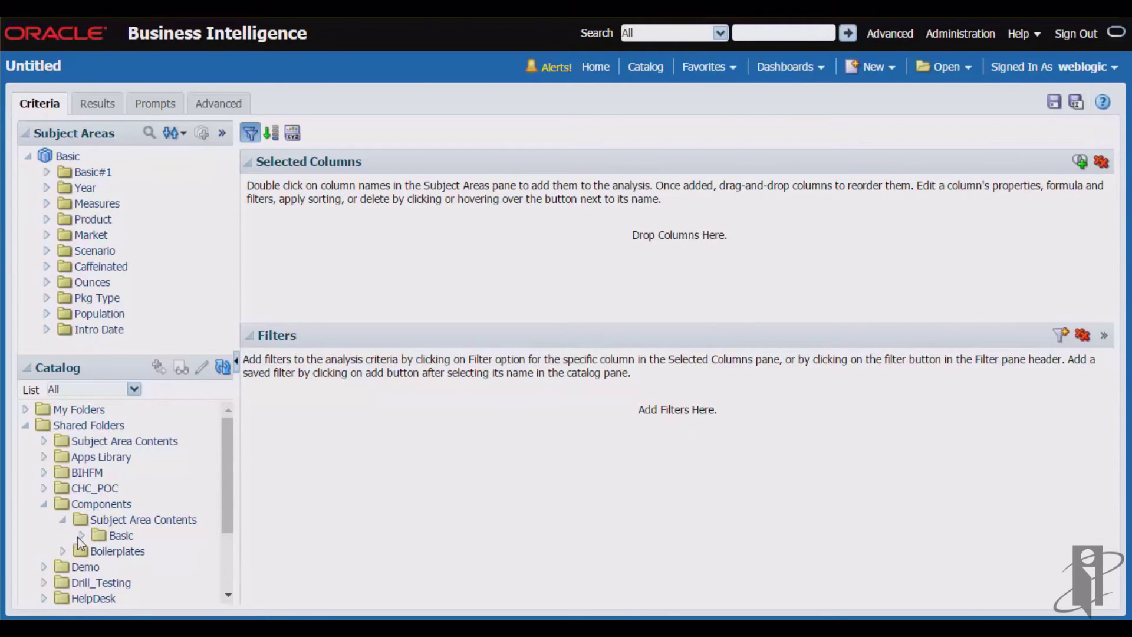
left_click(82, 535)
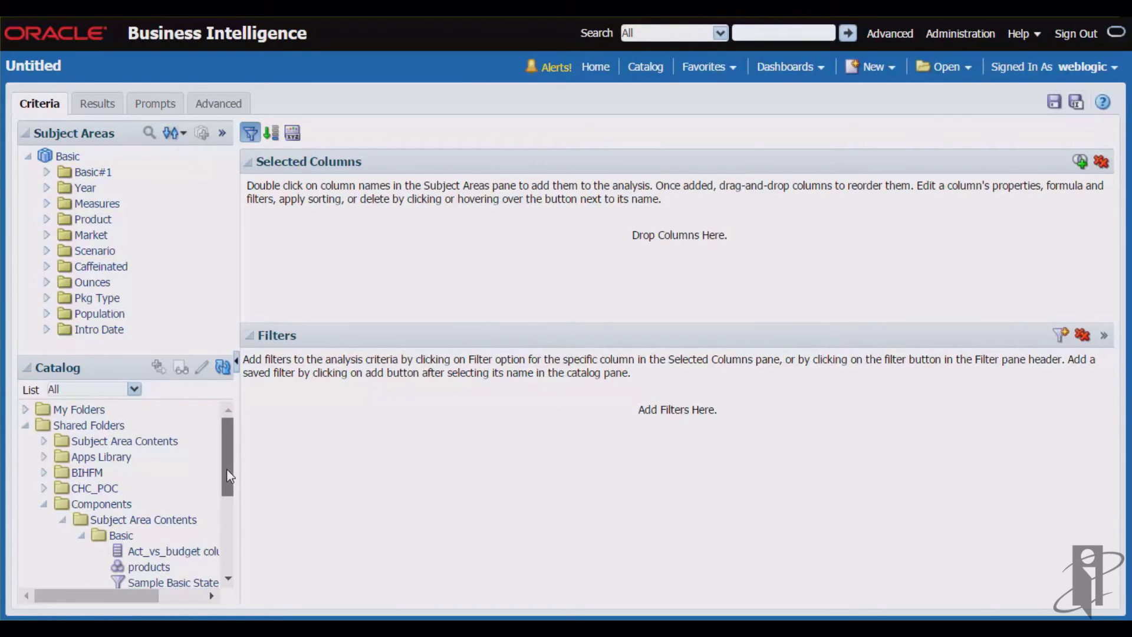
left_click_drag(230, 479, 232, 519)
left_click_drag(159, 458, 302, 234)
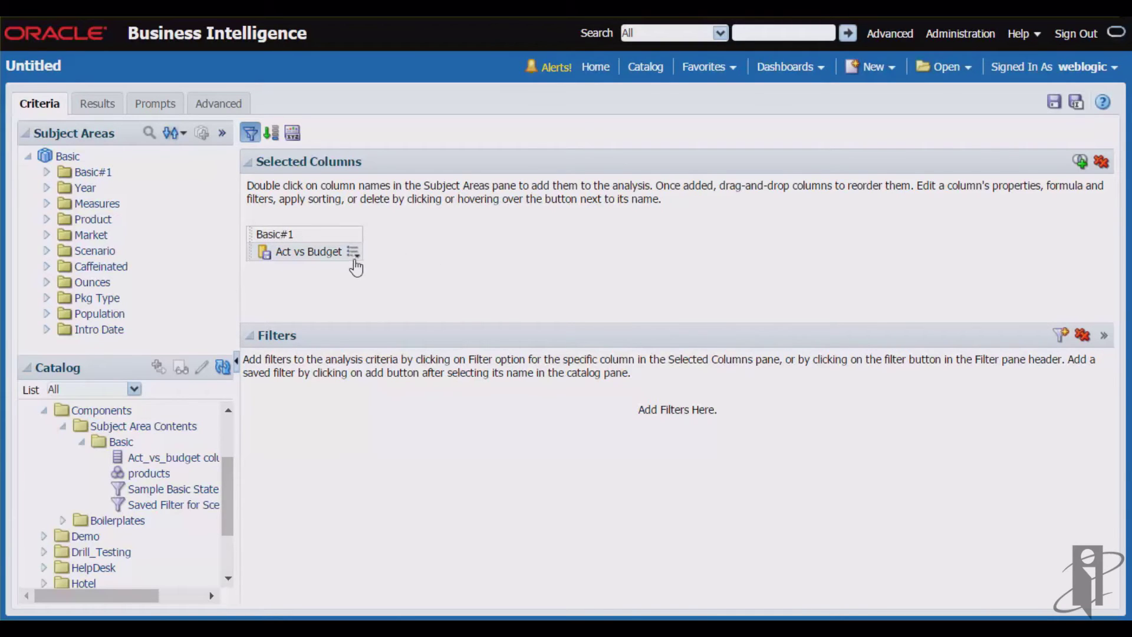
left_click(353, 252)
left_click(401, 291)
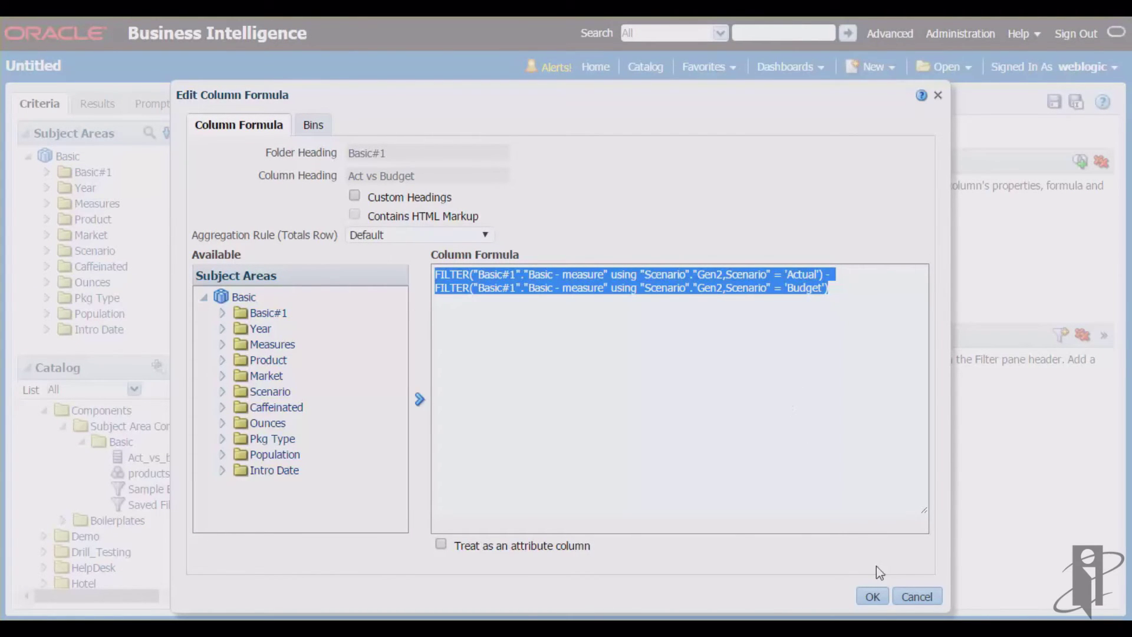
left_click(872, 596)
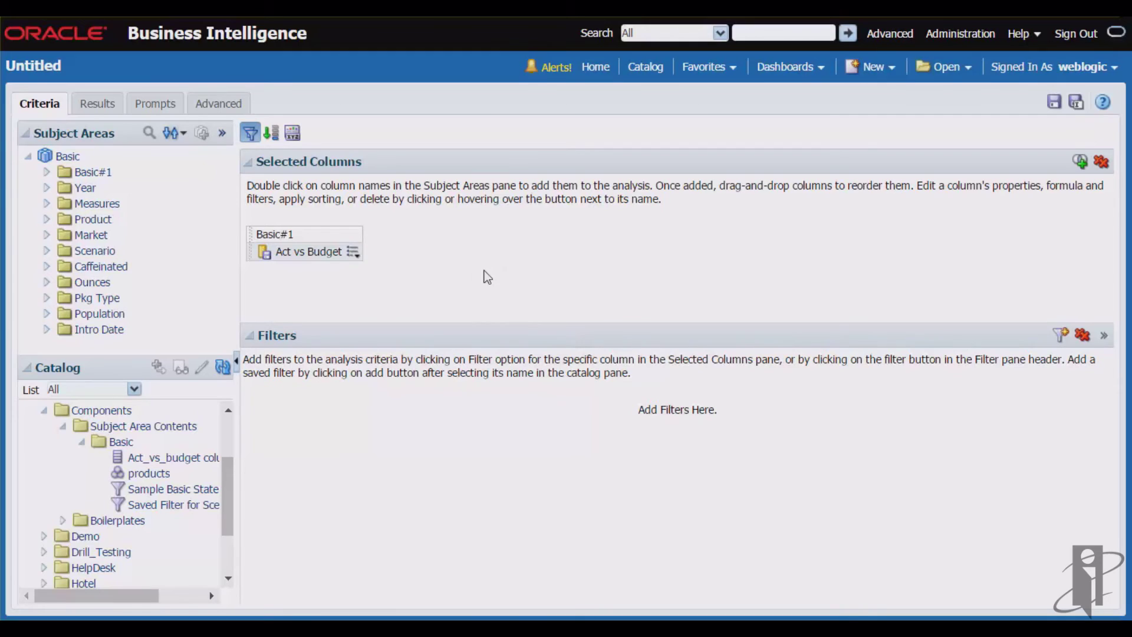